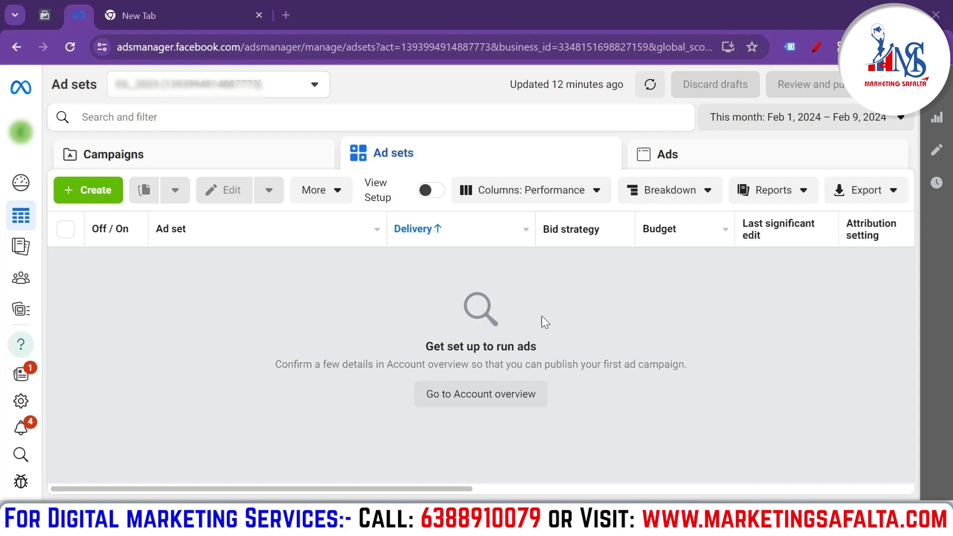
# - Create a new campaign with the Leads objective, using the manual leads campaign setup
pyautogui.click(92, 191)
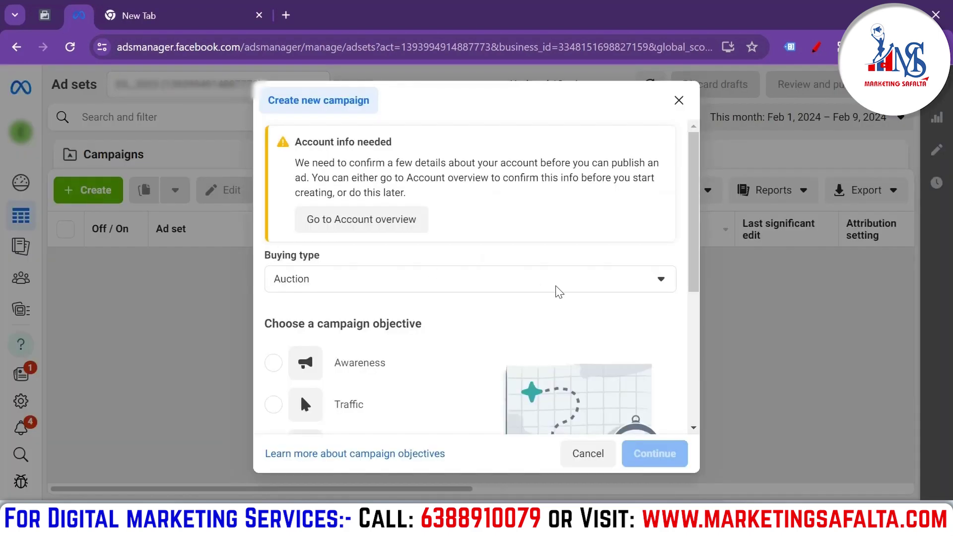
pyautogui.scroll(-3, 432, 174)
pyautogui.scroll(-2, 375, 258)
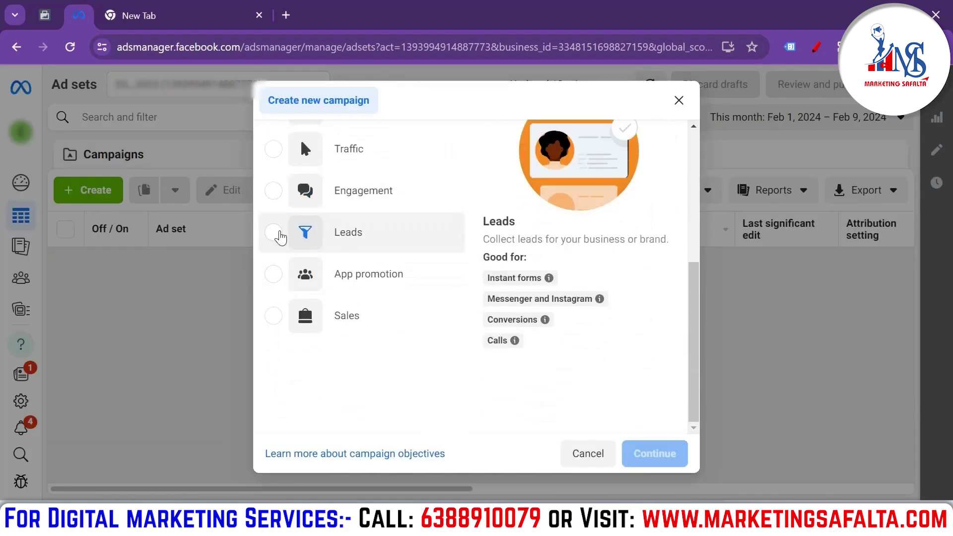
pyautogui.click(276, 234)
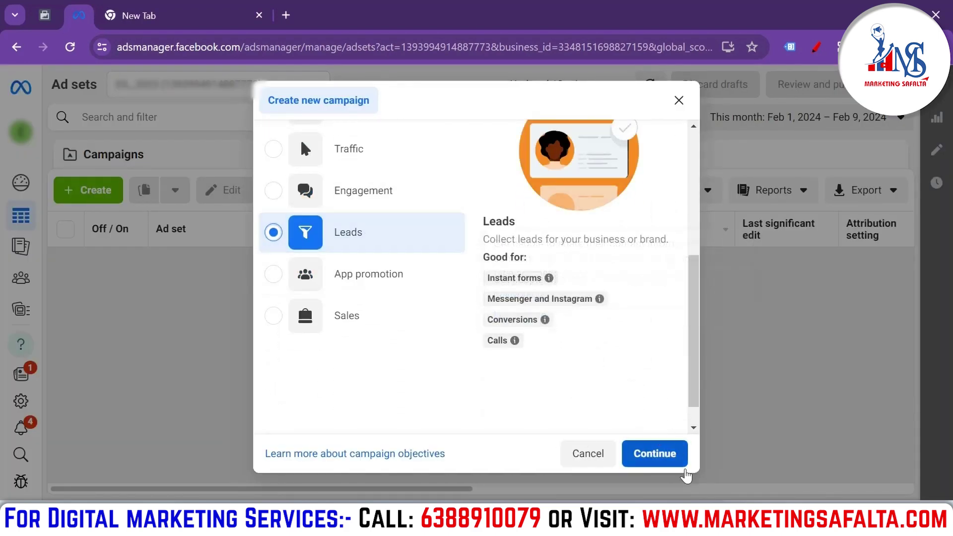
pyautogui.click(653, 454)
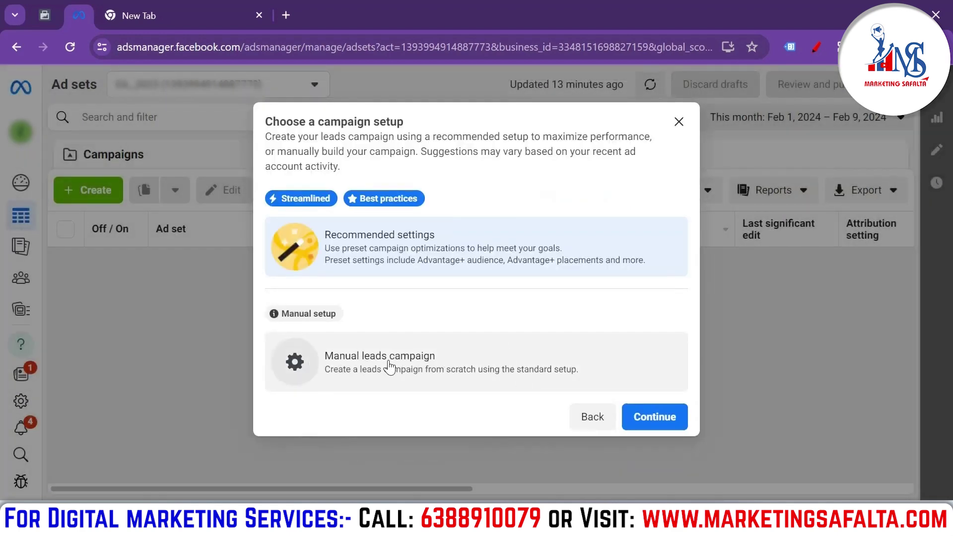
pyautogui.click(555, 379)
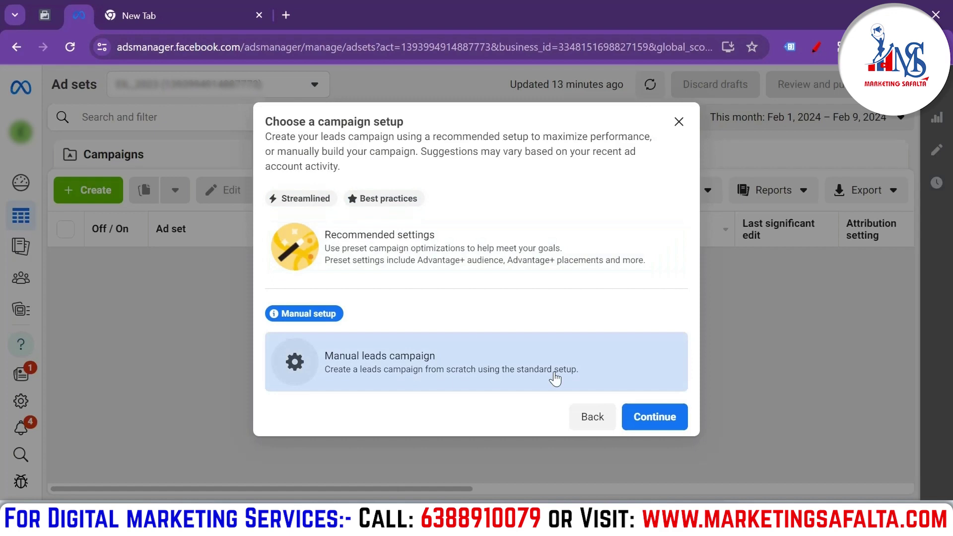
pyautogui.click(656, 419)
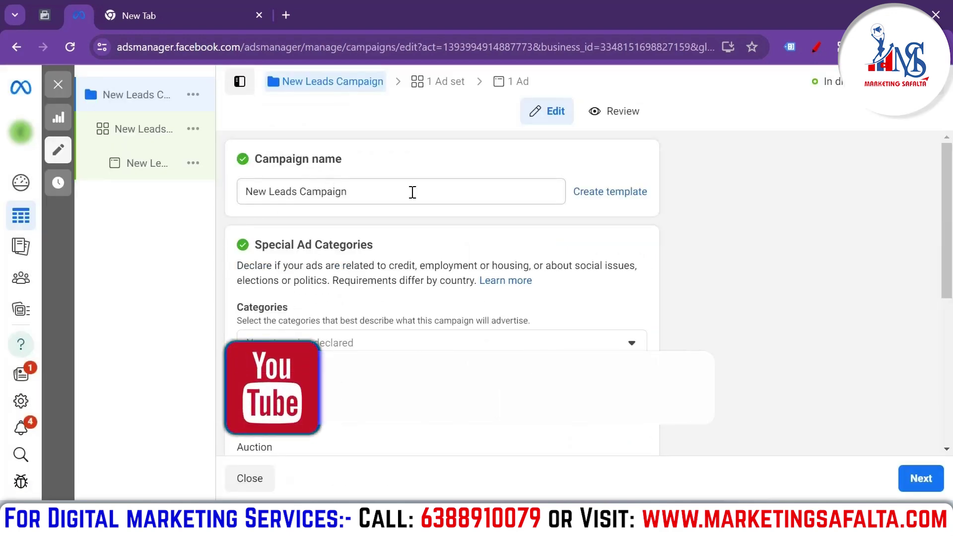
# - Rename the campaign as UG
pyautogui.click(397, 191)
pyautogui.hotkey('ctrl', 'a')
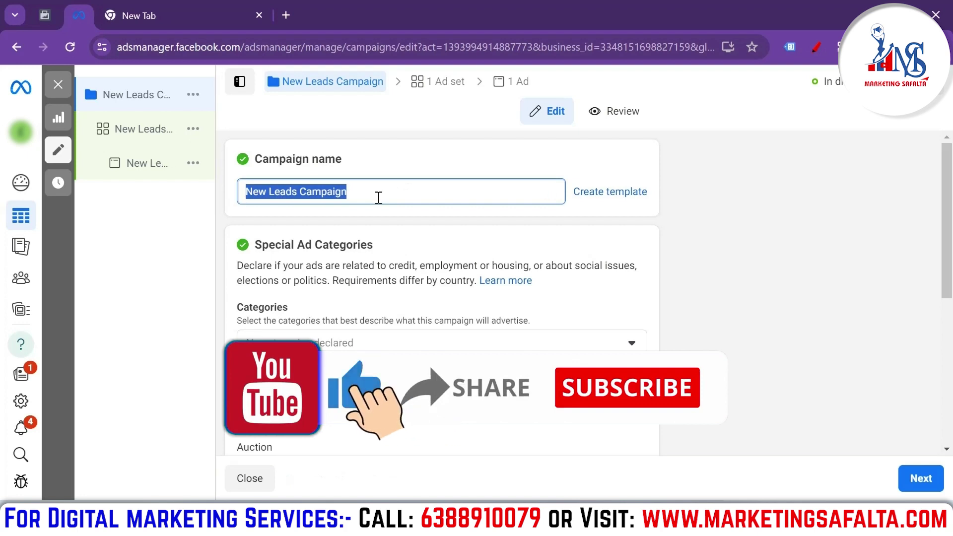
pyautogui.write('U')
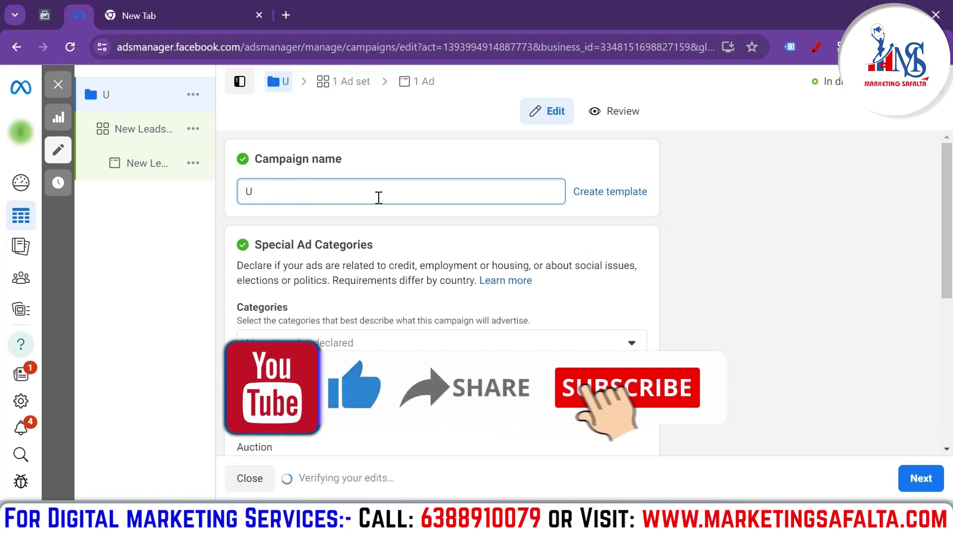
pyautogui.write('G')
pyautogui.click(391, 221)
# - Turn on Advantage campaign budget with a daily budget of 1000 INR and continue to the ad set settings
pyautogui.scroll(-5, 393, 221)
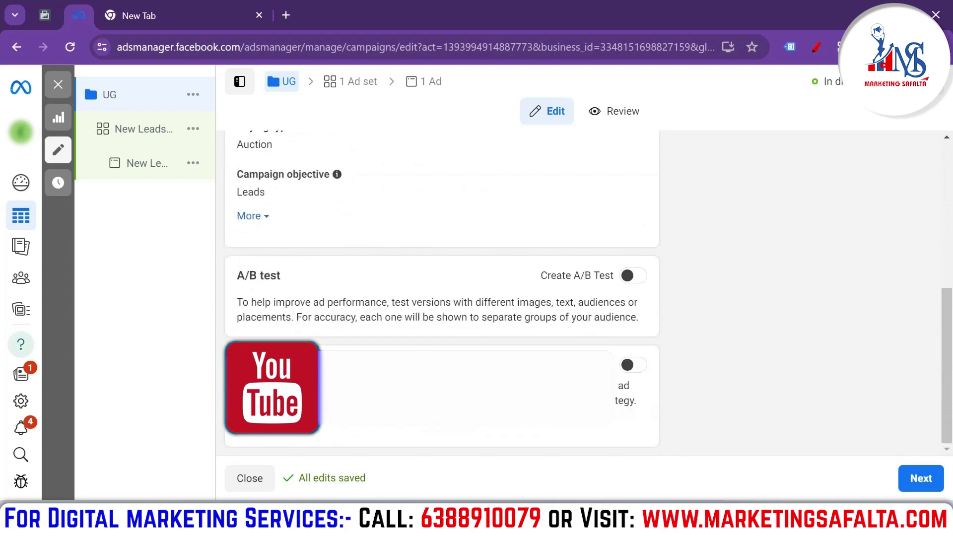
pyautogui.click(633, 366)
pyautogui.scroll(-5, 494, 340)
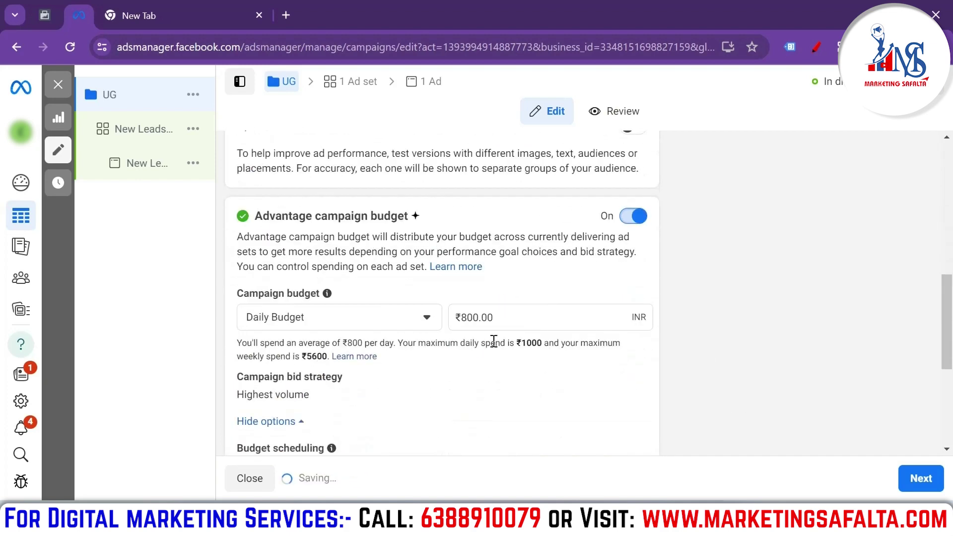
pyautogui.moveTo(519, 248); pyautogui.dragTo(437, 249)
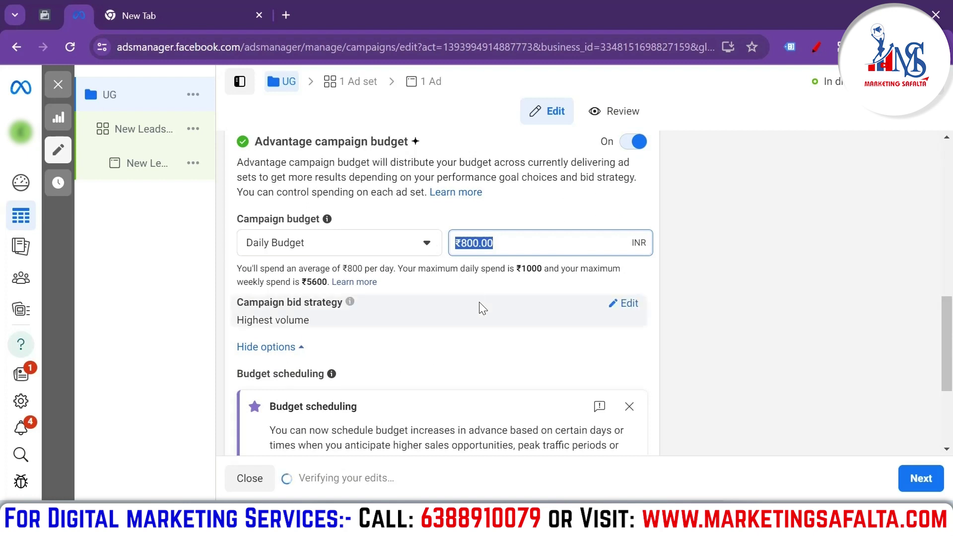
pyautogui.write('1000')
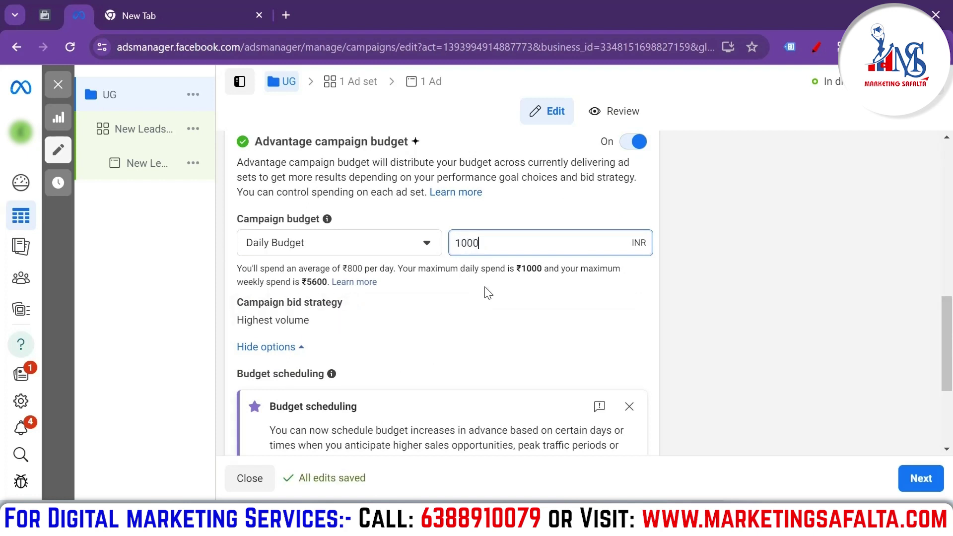
pyautogui.click(750, 286)
pyautogui.scroll(-3, 752, 345)
pyautogui.click(921, 478)
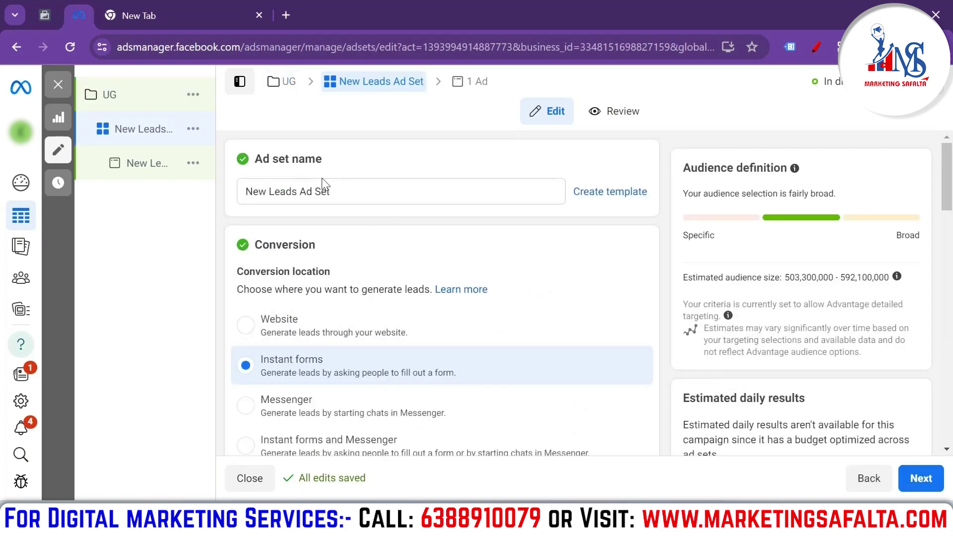
# - Rename the ad set as UG_9
pyautogui.click(350, 192)
pyautogui.hotkey('ctrl', 'a')
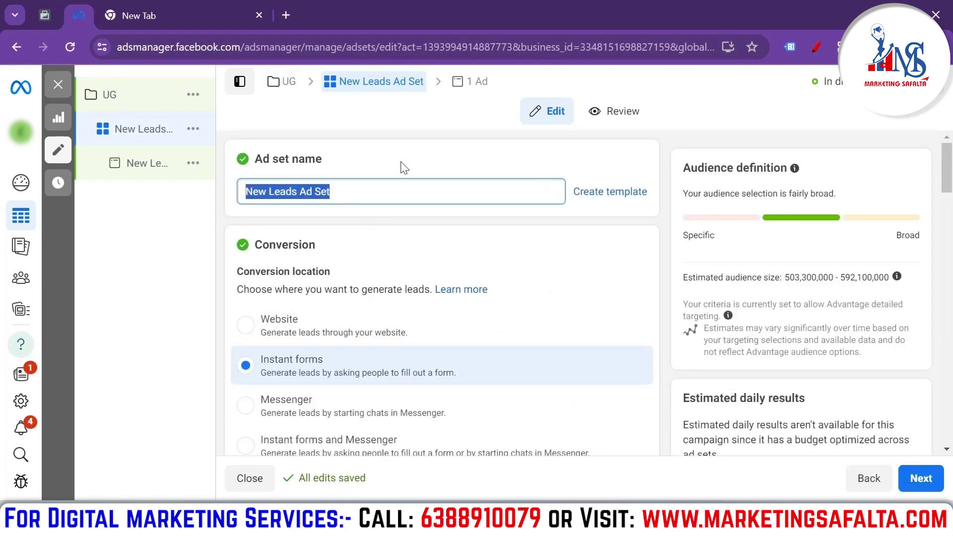
pyautogui.press('BackSpace')
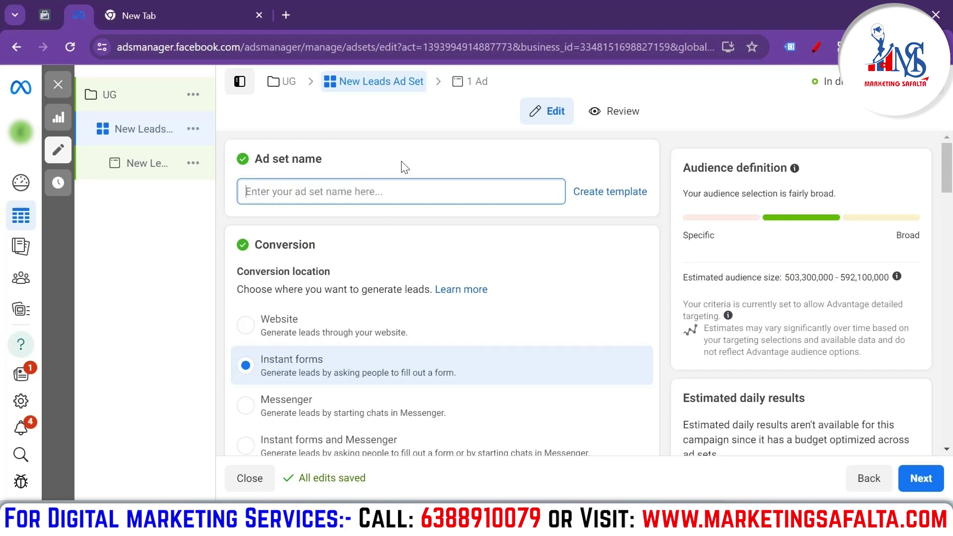
pyautogui.write('UG')
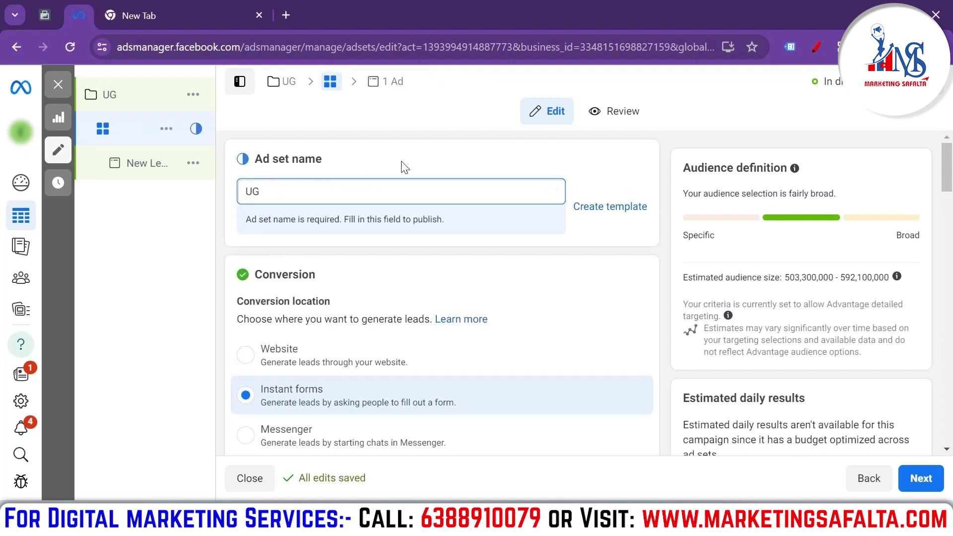
pyautogui.write('_9')
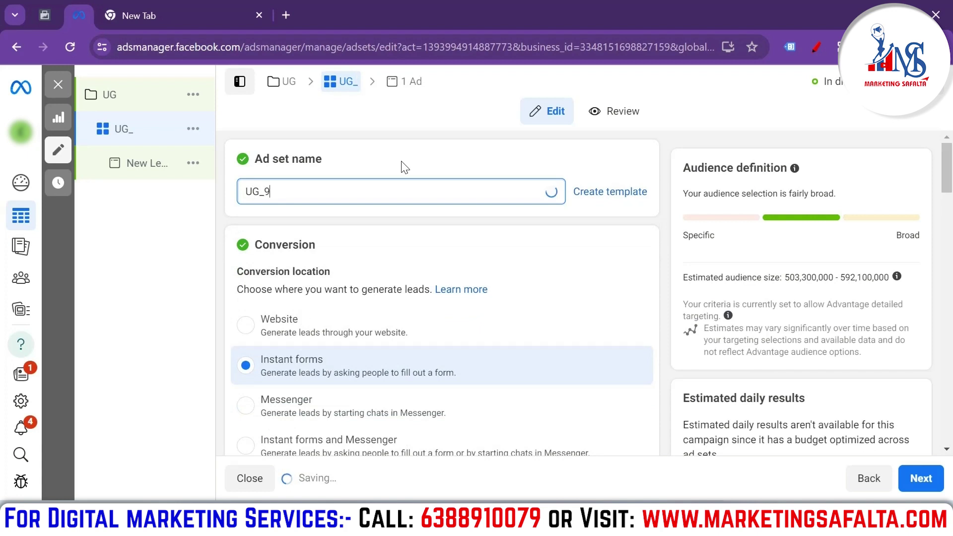
pyautogui.click(284, 223)
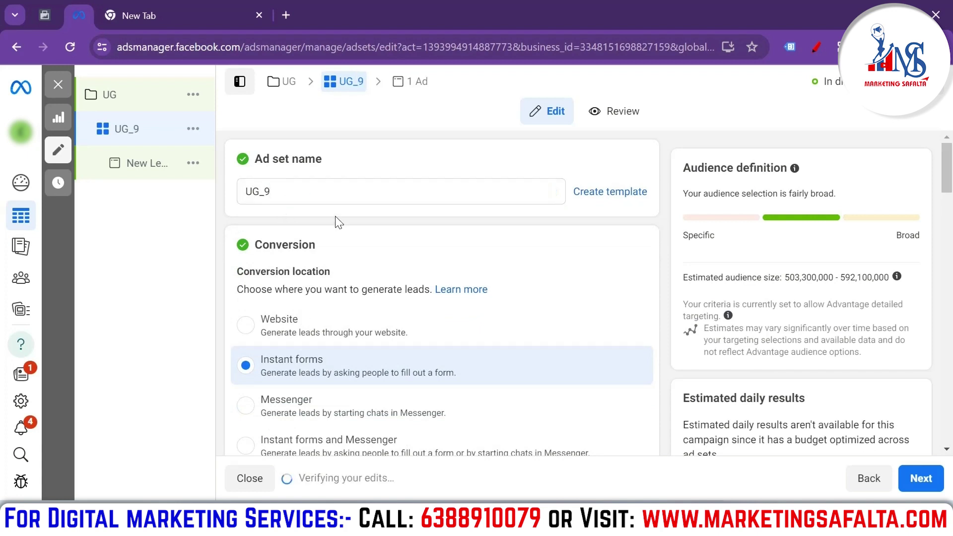
# - Set the conversion location to Website and keep Maximize number of conversions as the performance goal
pyautogui.scroll(-3, 357, 201)
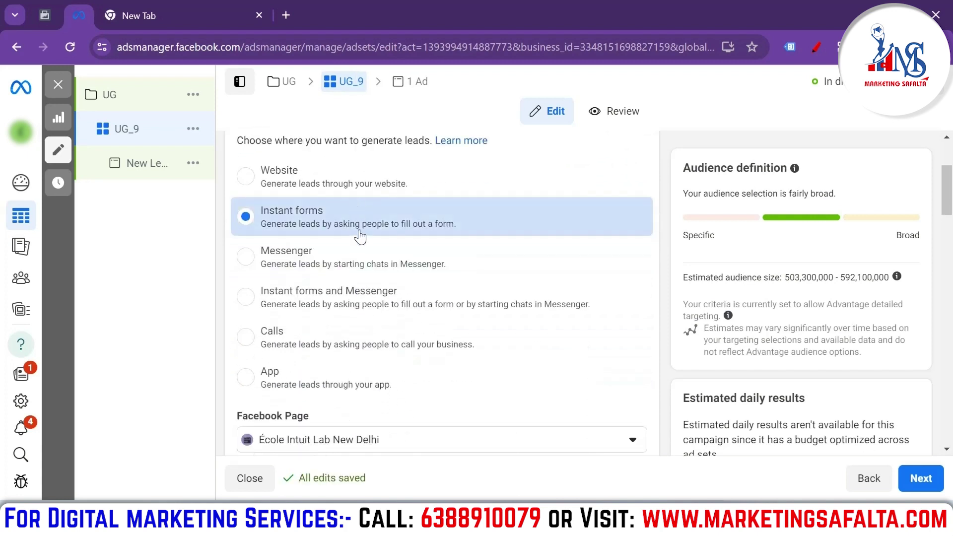
pyautogui.click(246, 178)
pyautogui.scroll(-2, 463, 241)
pyautogui.scroll(-3, 463, 243)
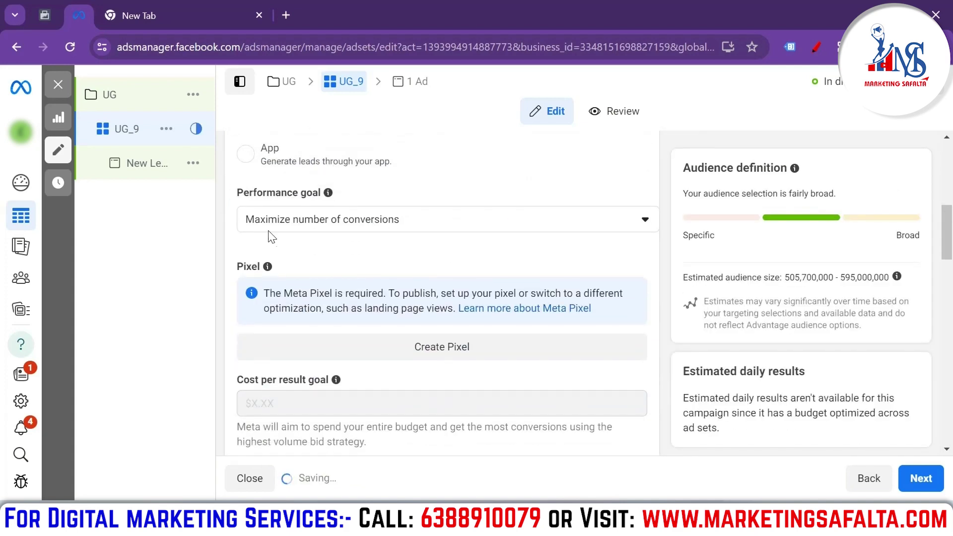
pyautogui.click(438, 230)
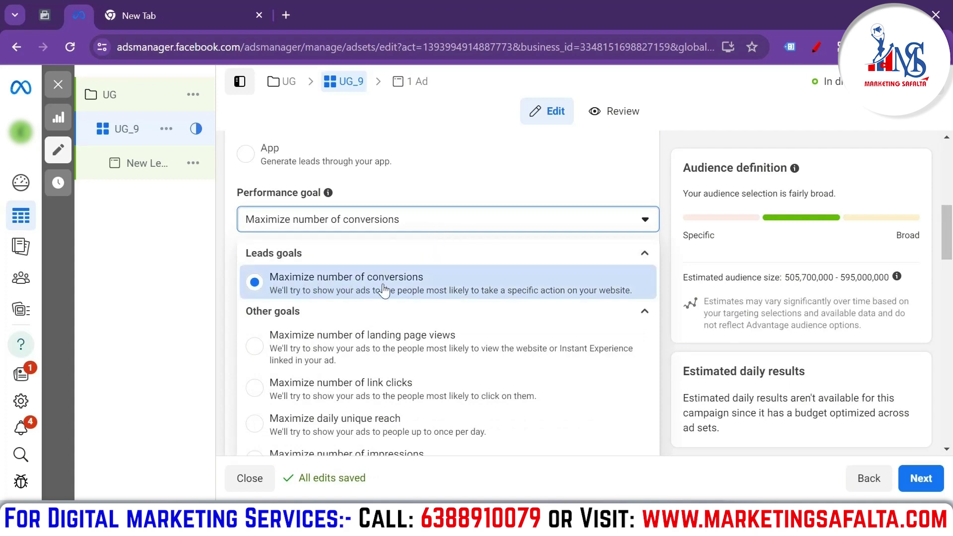
pyautogui.click(232, 237)
# - Remove India from the target locations in the ad set's audience controls
pyautogui.scroll(-9, 379, 261)
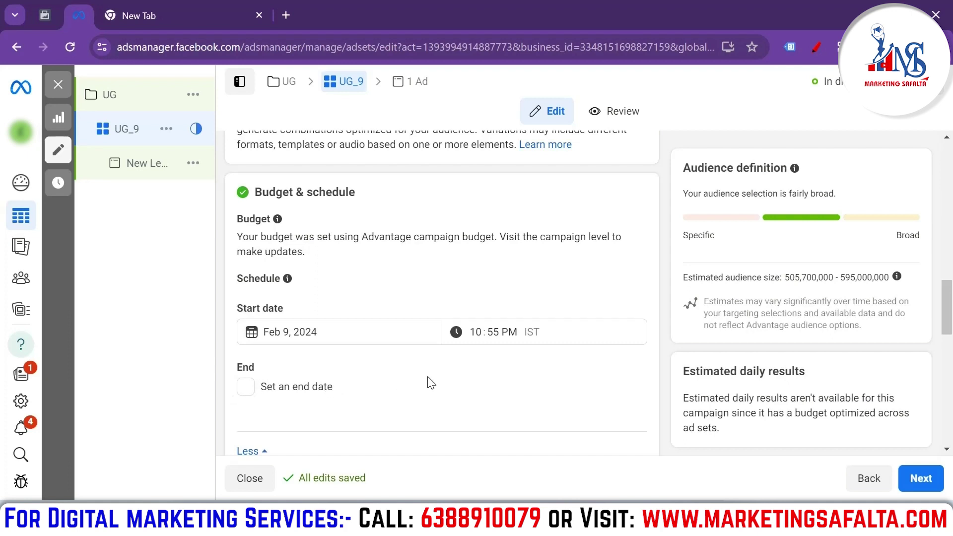
pyautogui.scroll(-5, 448, 378)
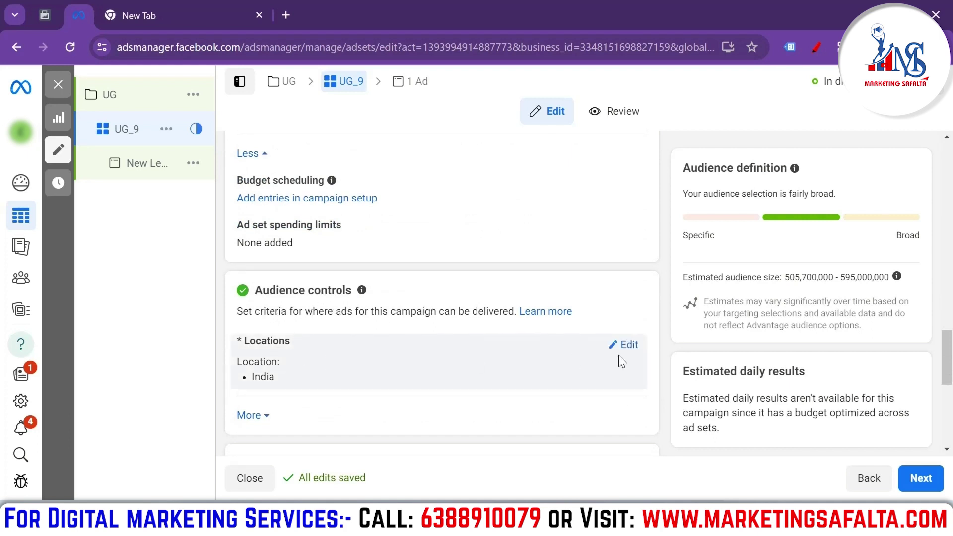
pyautogui.click(629, 346)
pyautogui.scroll(-3, 449, 336)
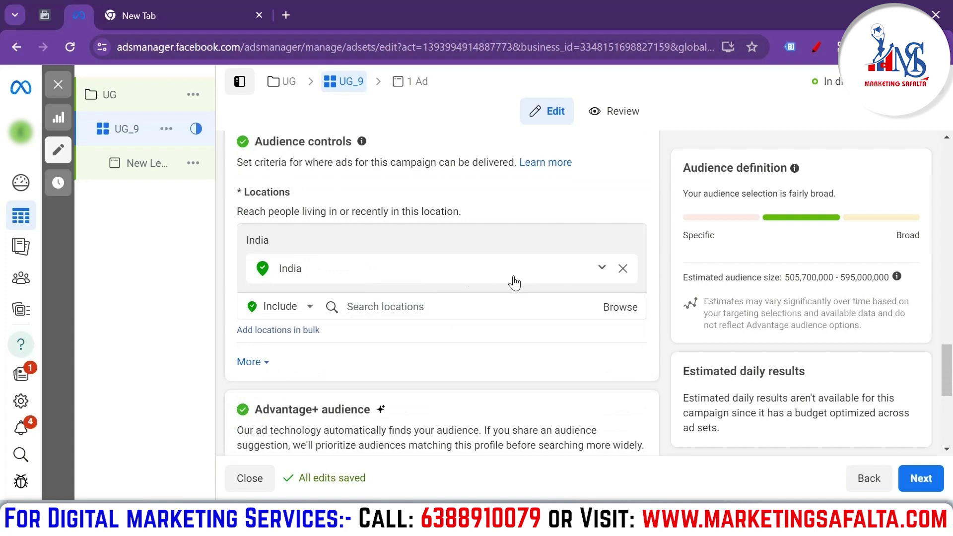
pyautogui.click(623, 269)
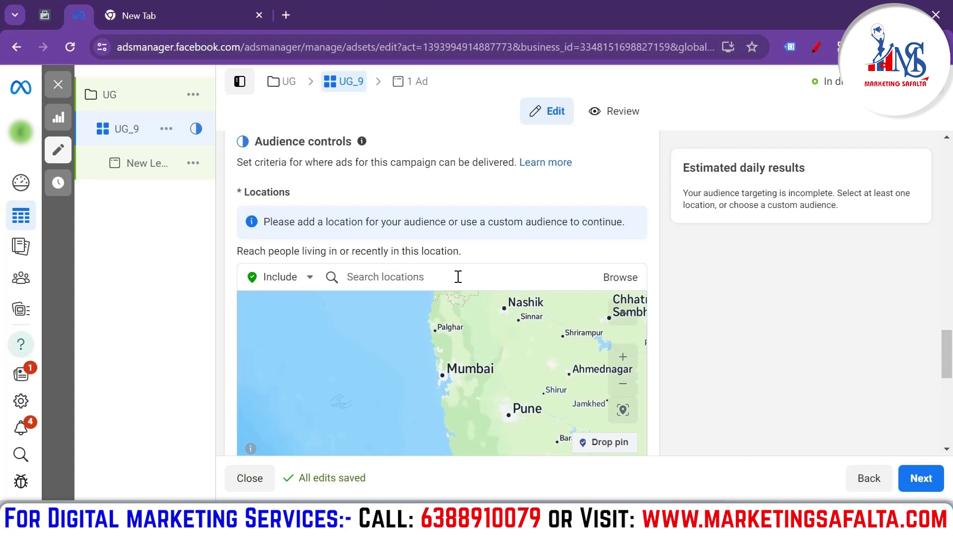
# - Add Mumbai, Maharashtra as a target location with a 50 mi radius
pyautogui.click(458, 277)
pyautogui.write('MUMBAI')
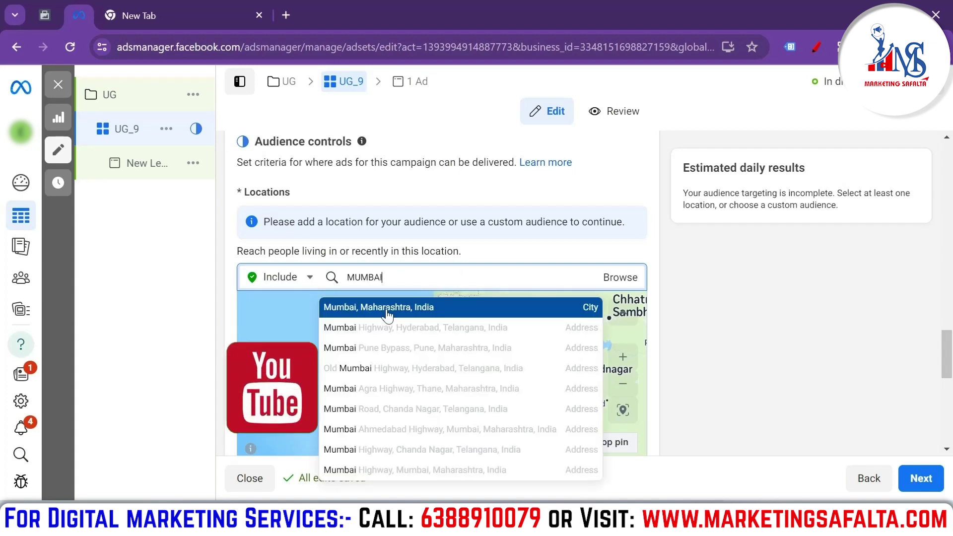
pyautogui.click(416, 308)
pyautogui.click(441, 278)
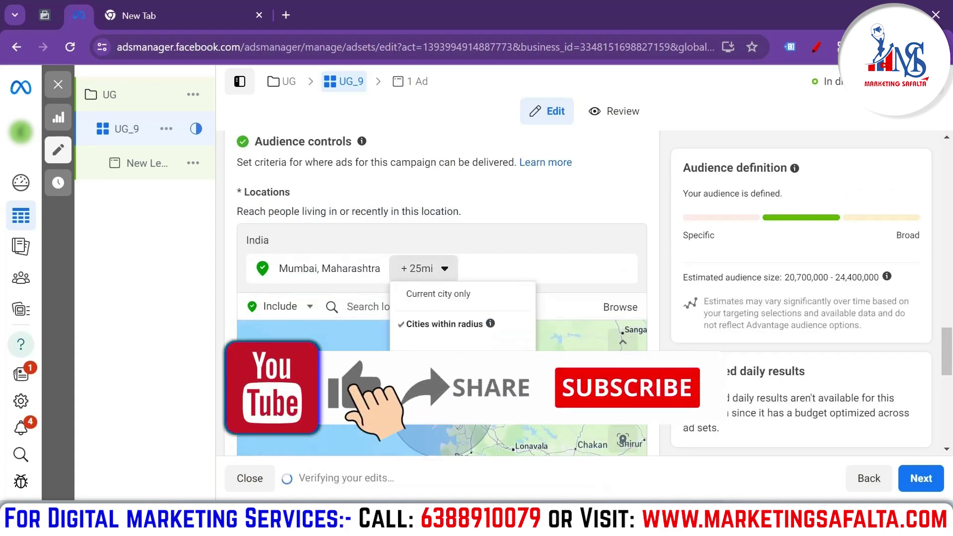
pyautogui.click(372, 307)
# - Add Pune, Maharashtra as a target location with a 50 mi radius
pyautogui.click(420, 308)
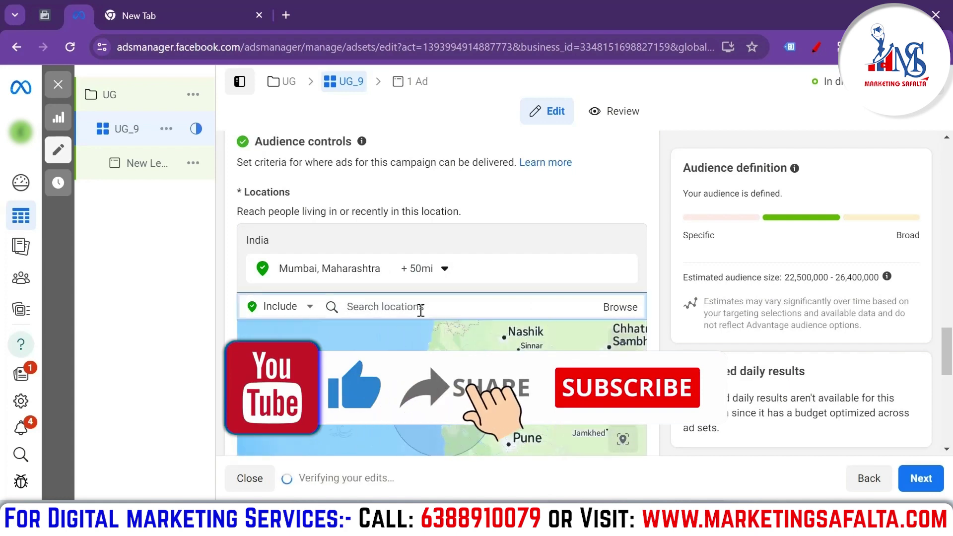
pyautogui.write('PUNE')
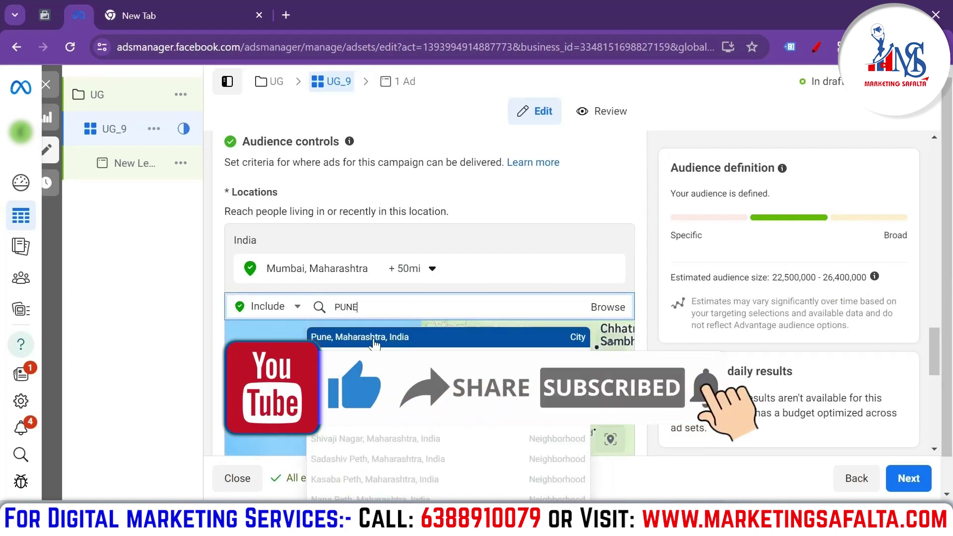
pyautogui.click(422, 334)
pyautogui.click(425, 311)
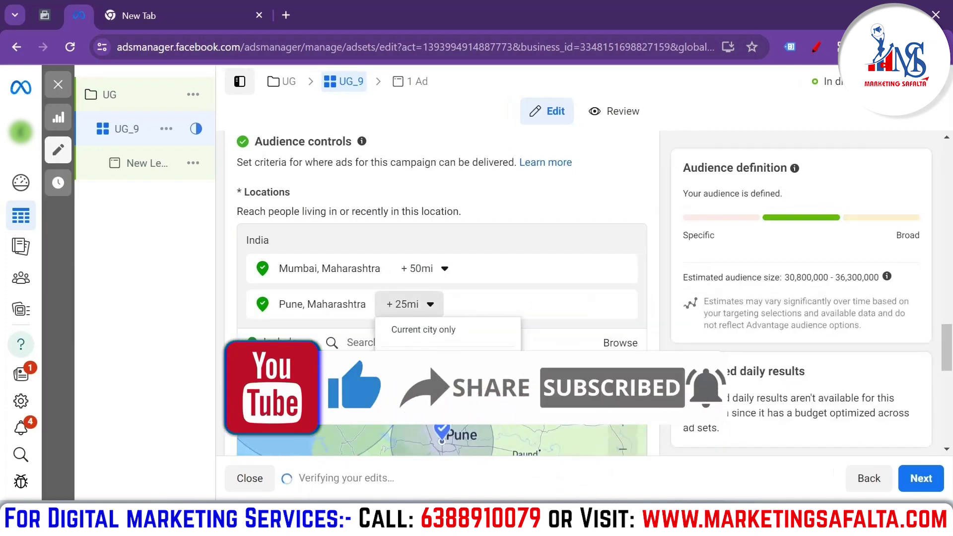
# - Add Noida, Uttar Pradesh as a target location with a 50 mi radius
pyautogui.click(446, 341)
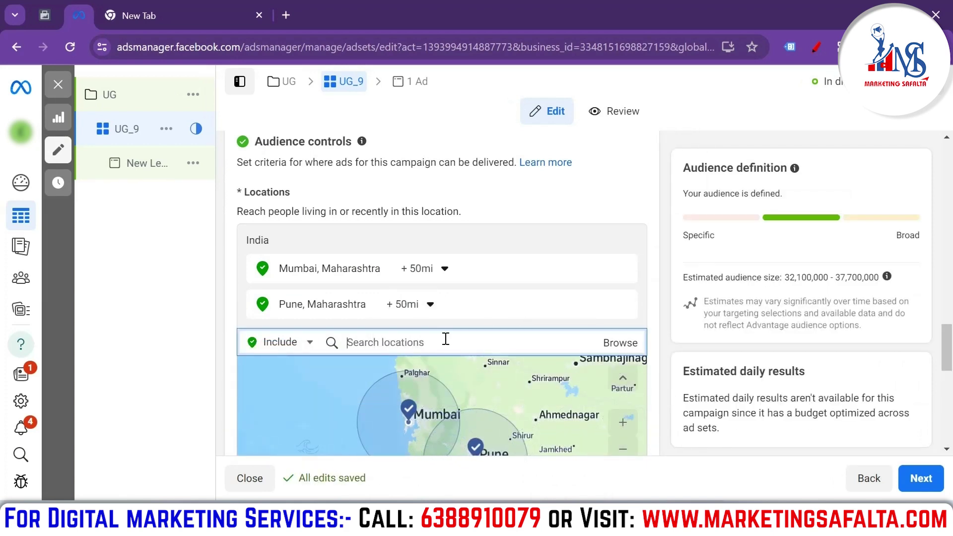
pyautogui.write('NOIDA')
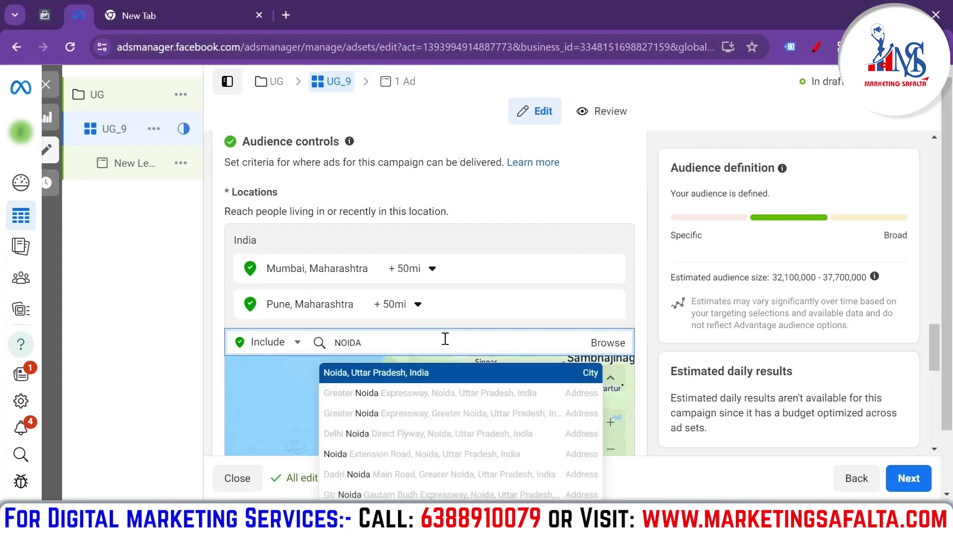
pyautogui.click(400, 376)
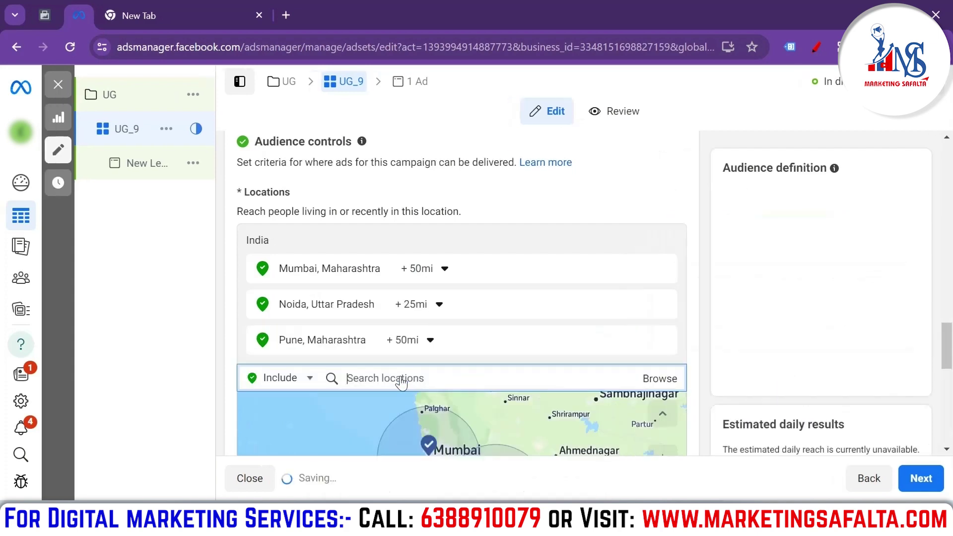
pyautogui.click(439, 303)
pyautogui.moveTo(435, 399); pyautogui.dragTo(481, 401)
pyautogui.click(372, 325)
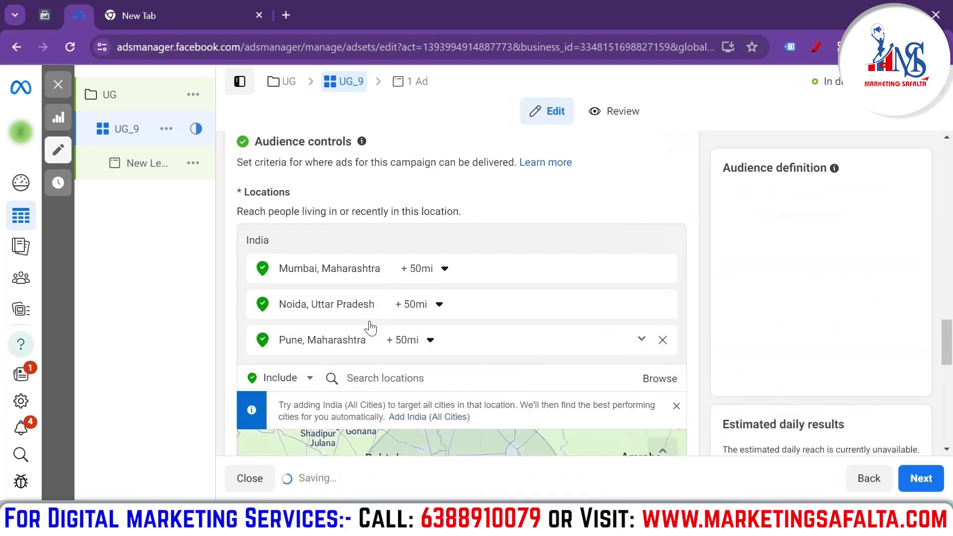
# - Add Lucknow, Uttar Pradesh as a target location with a 50 mi radius
pyautogui.click(425, 382)
pyautogui.write('L')
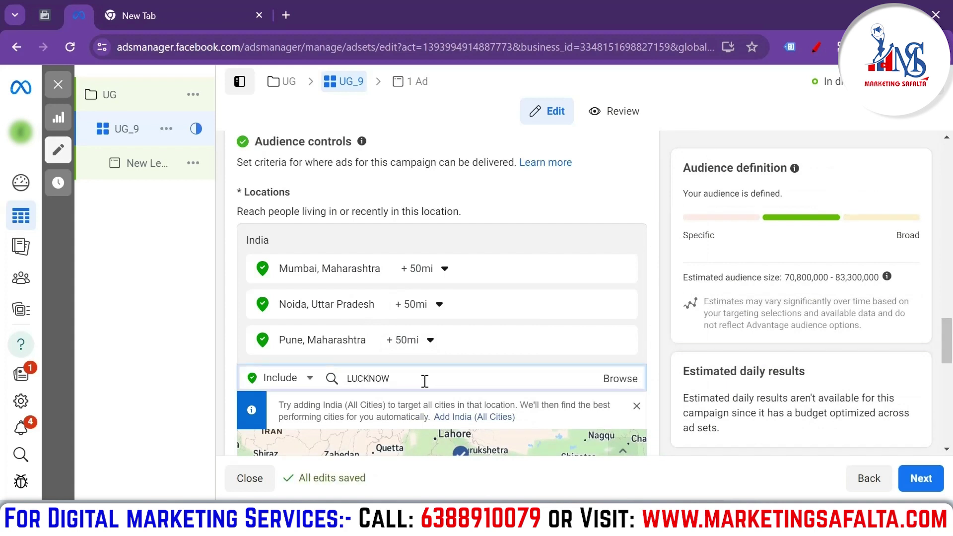
pyautogui.write('UCKNOW')
pyautogui.click(377, 405)
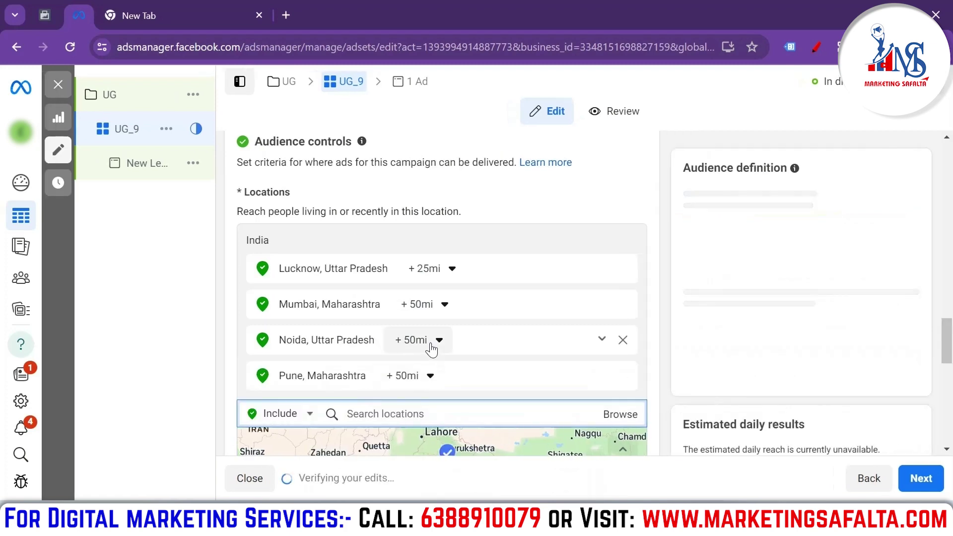
pyautogui.click(430, 269)
pyautogui.moveTo(445, 365); pyautogui.dragTo(481, 368)
pyautogui.click(375, 331)
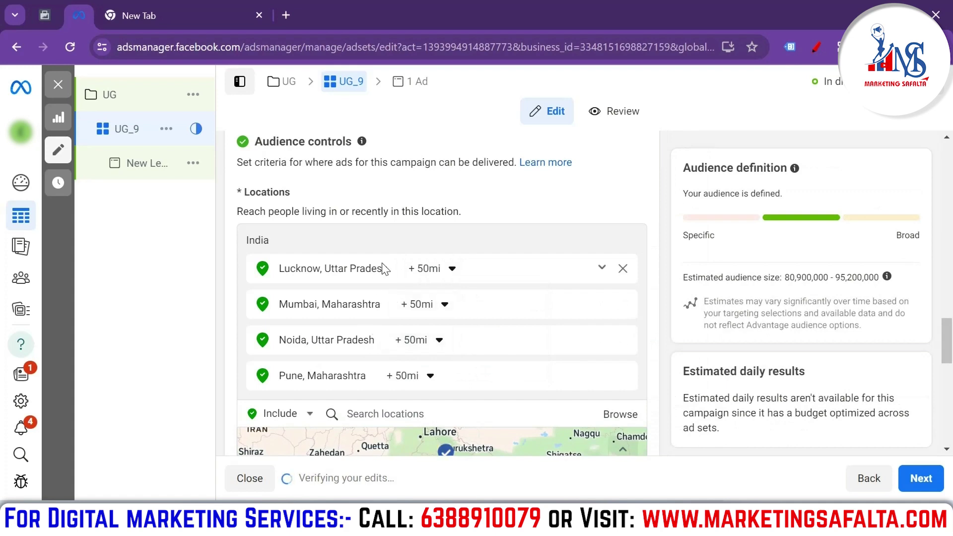
# - Open the optional Advantage+ audience suggestion and set the minimum age to 20
pyautogui.scroll(-5, 485, 240)
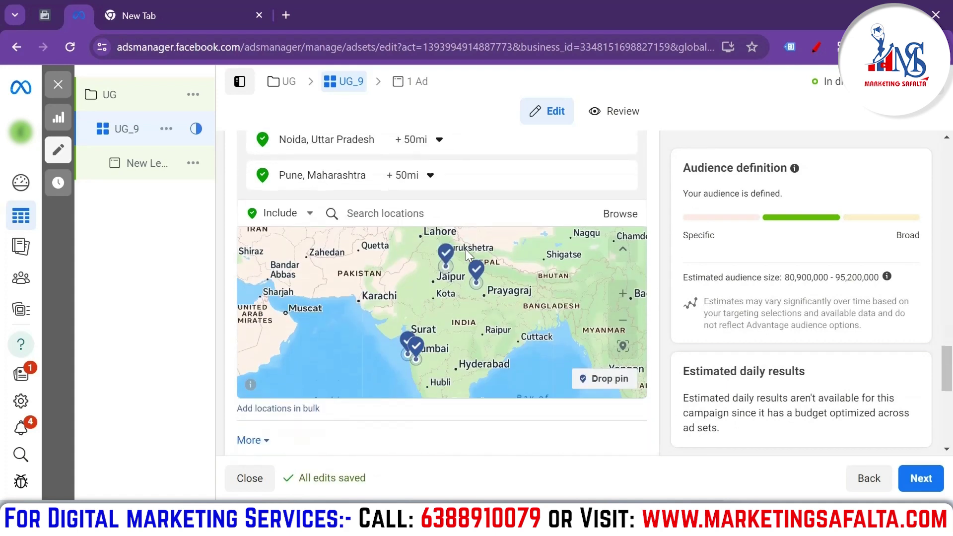
pyautogui.scroll(-3, 397, 355)
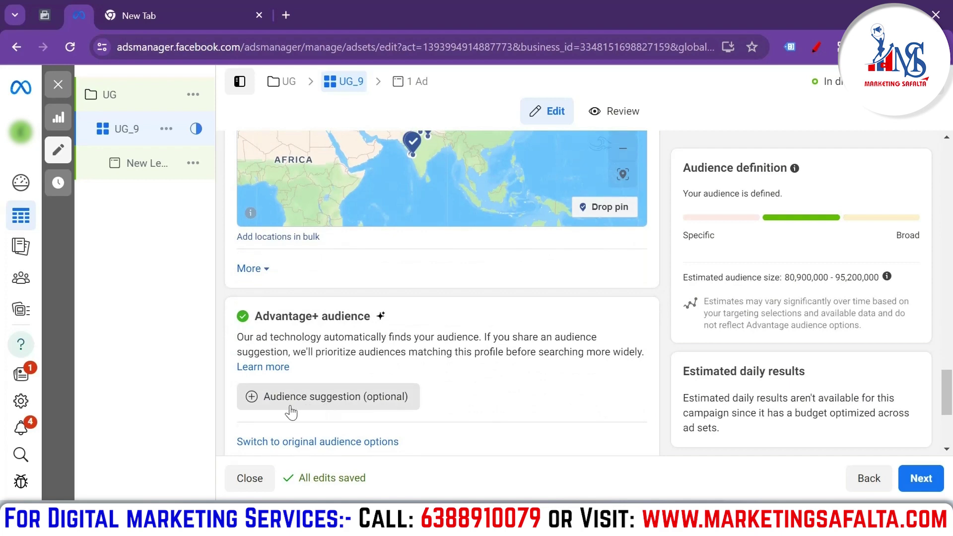
pyautogui.click(343, 405)
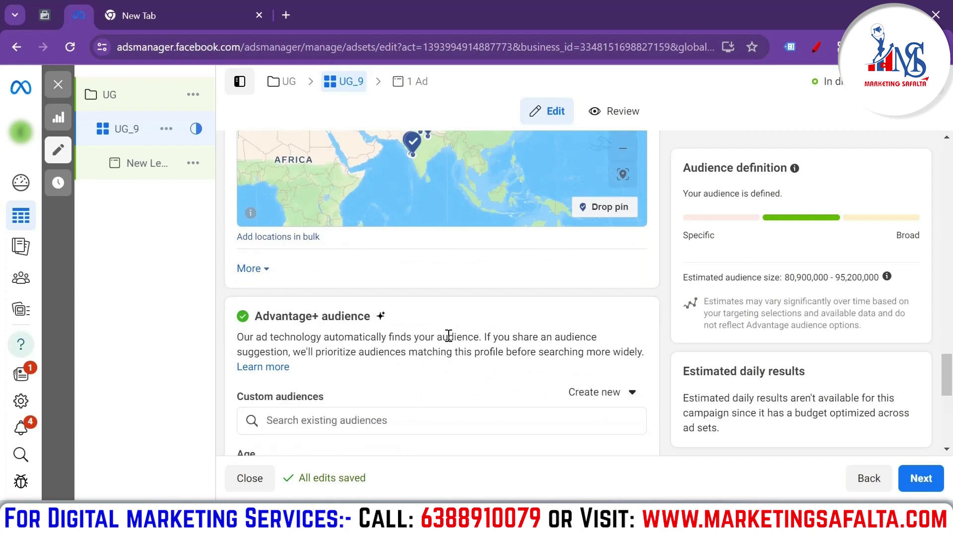
pyautogui.scroll(-3, 347, 330)
pyautogui.click(617, 309)
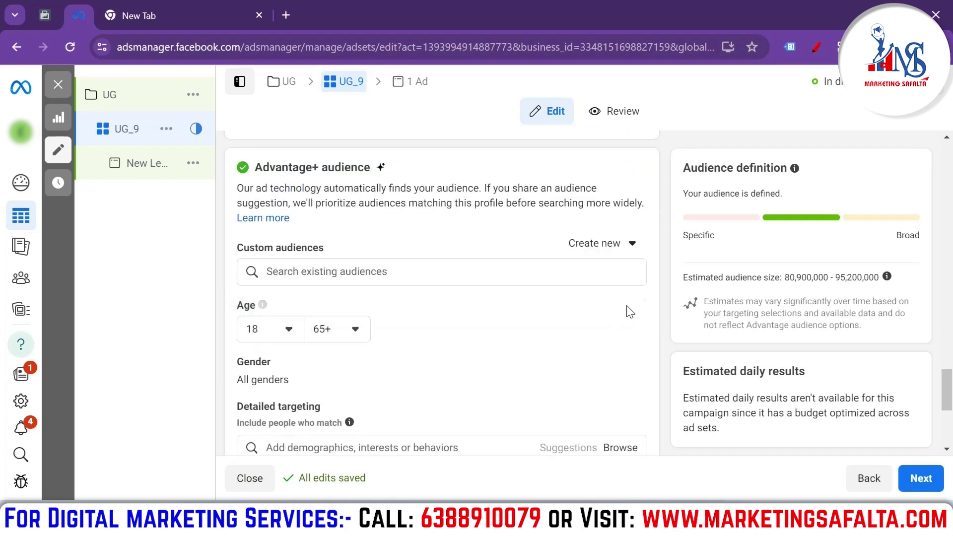
pyautogui.click(284, 324)
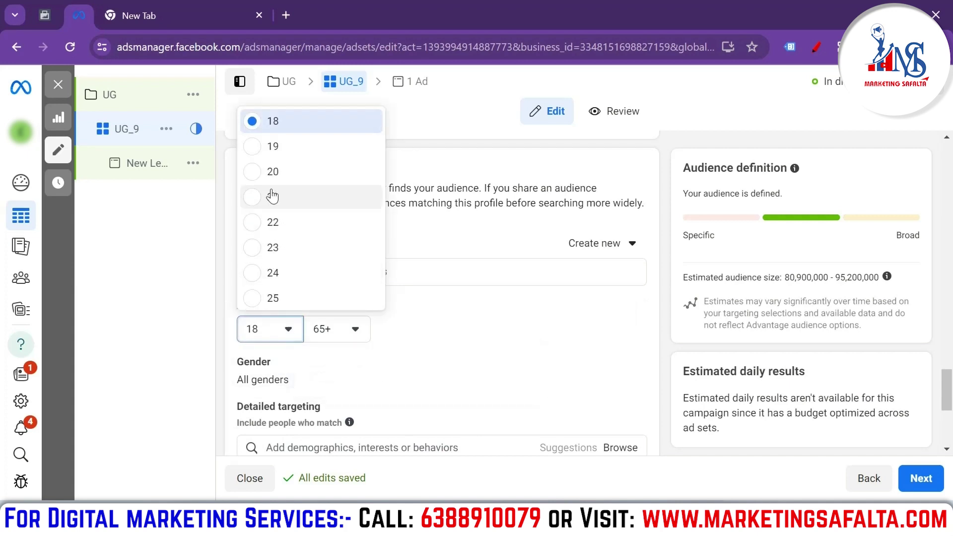
pyautogui.click(252, 171)
# - Set the maximum age of the suggested audience to 35
pyautogui.click(361, 337)
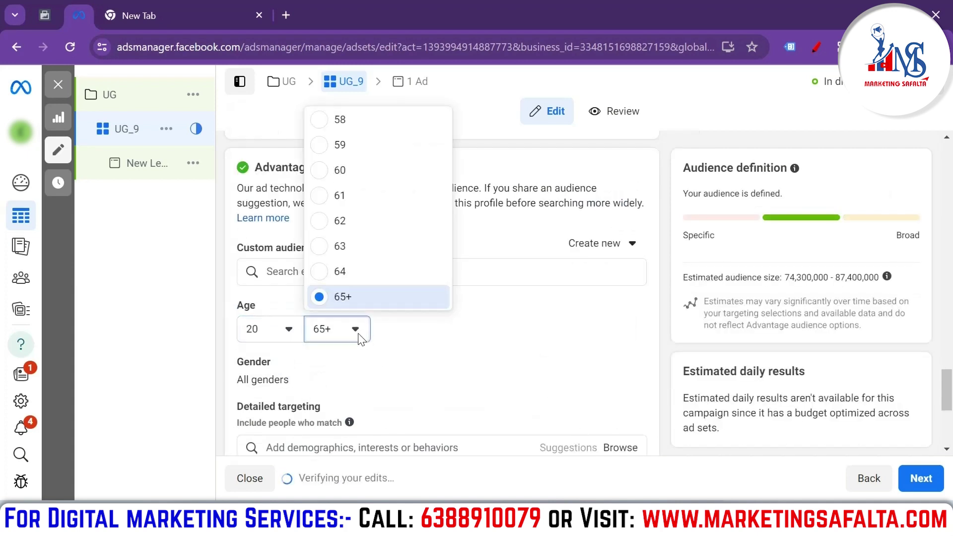
pyautogui.scroll(3, 344, 222)
pyautogui.scroll(13, 344, 222)
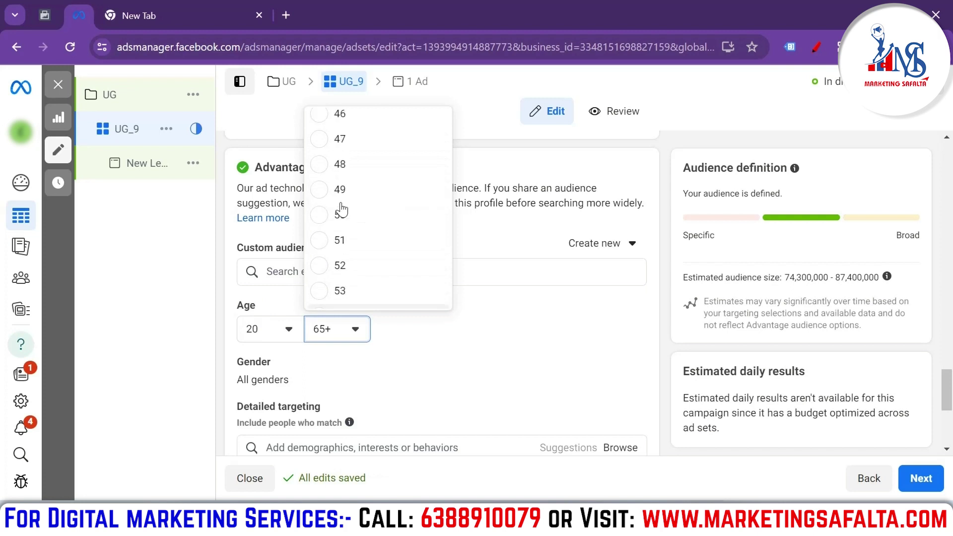
pyautogui.scroll(4, 340, 203)
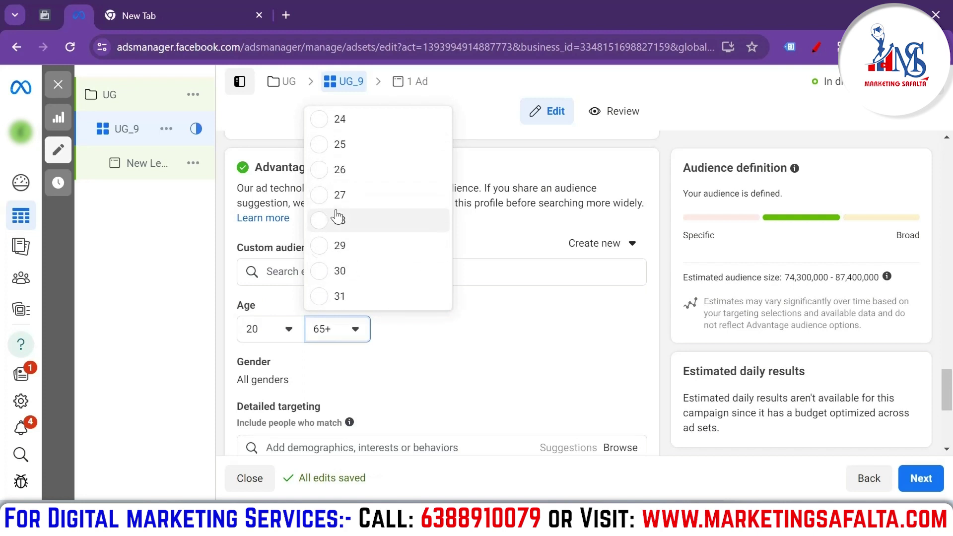
pyautogui.scroll(-3, 342, 213)
pyautogui.scroll(-3, 341, 233)
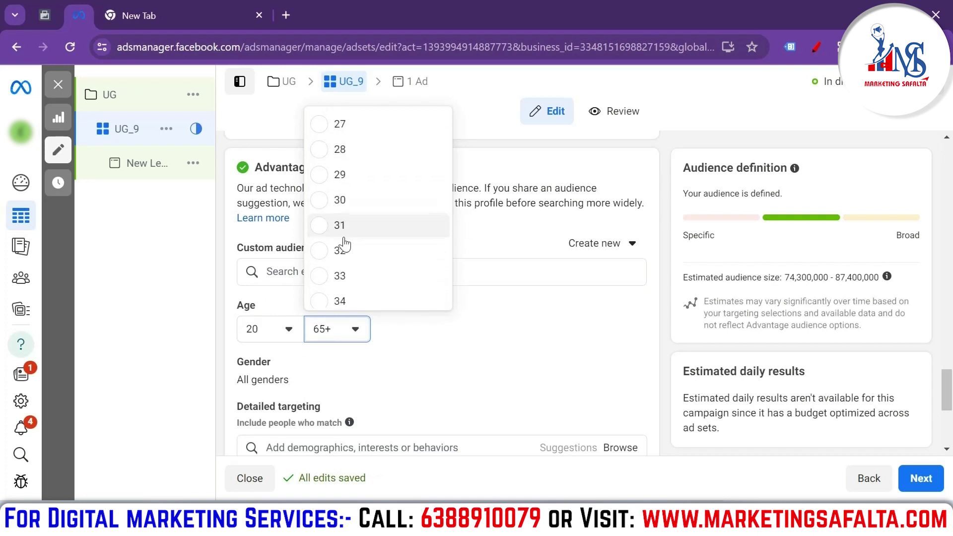
pyautogui.click(320, 255)
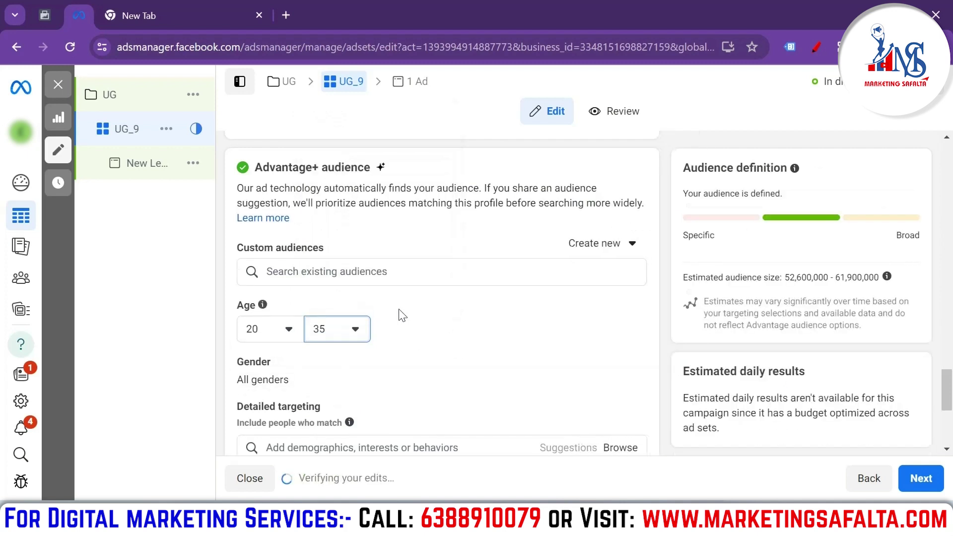
# - Add the field of study Visual communication to the ad set's detailed targeting
pyautogui.scroll(-2, 276, 325)
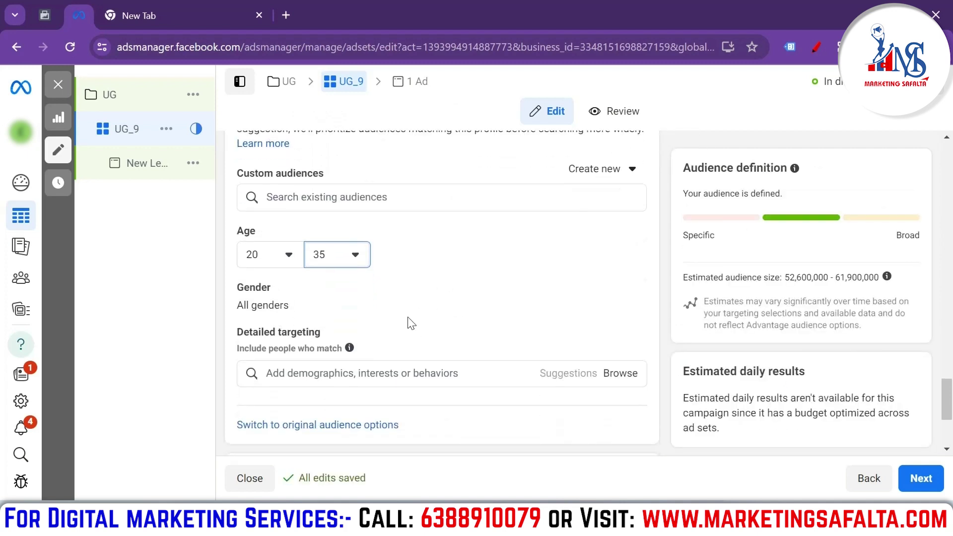
pyautogui.click(439, 376)
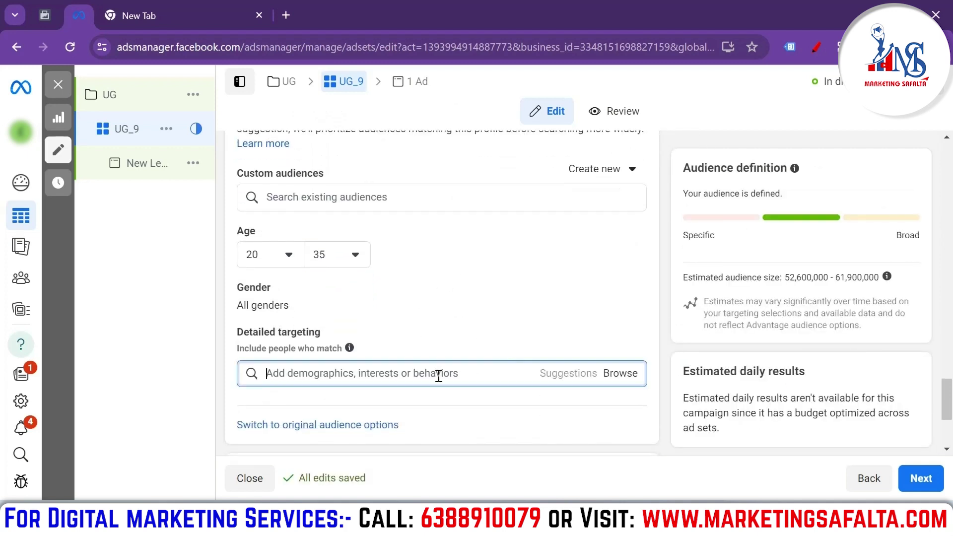
pyautogui.click(618, 376)
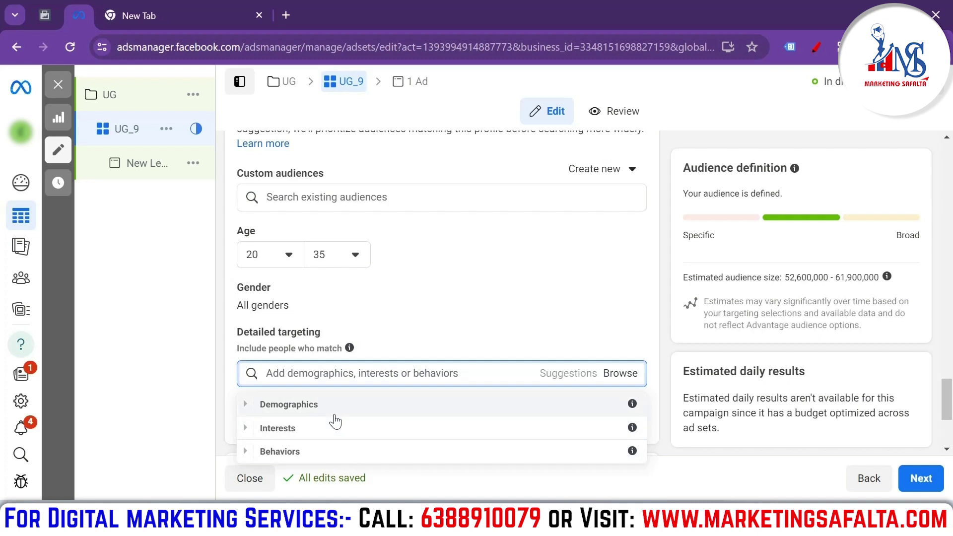
pyautogui.click(342, 371)
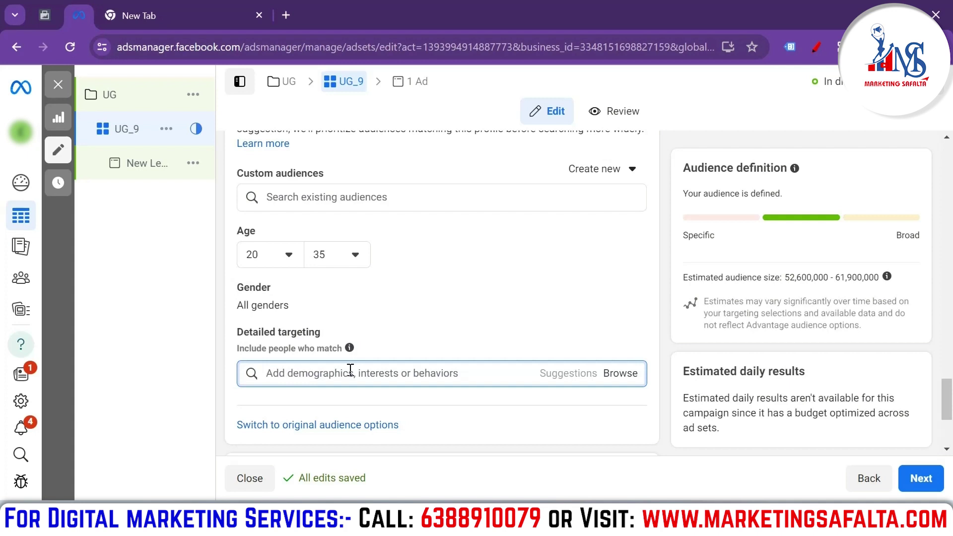
pyautogui.write('VISual communication')
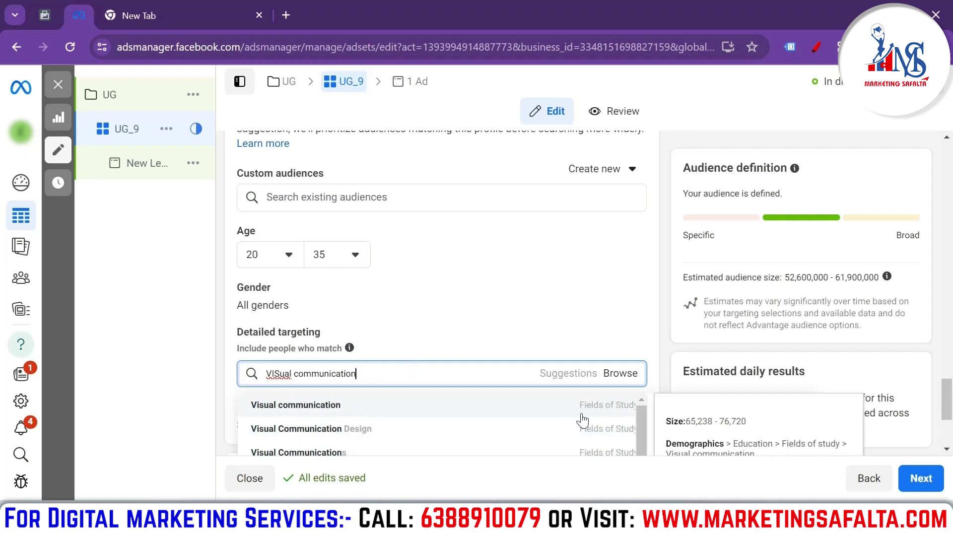
pyautogui.click(392, 412)
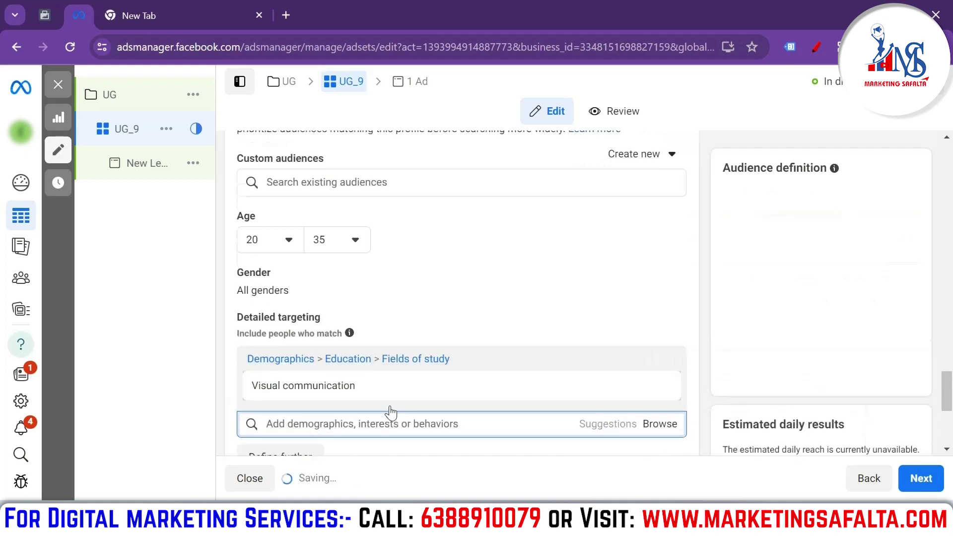
# - Add the suggested interests Graphic design (visual art), Design (design) and Adobe Photoshop (software) to the detailed targeting
pyautogui.scroll(-2, 389, 292)
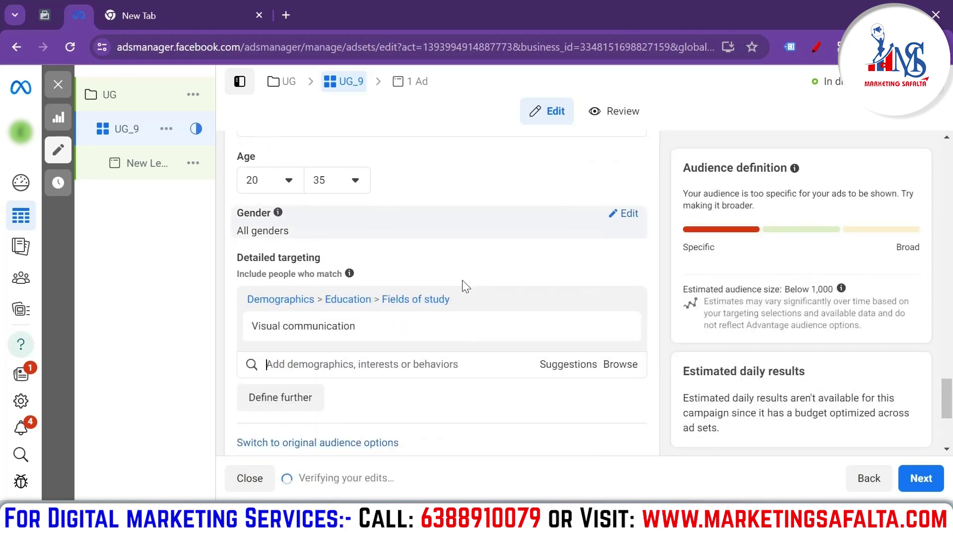
pyautogui.click(568, 366)
pyautogui.scroll(-2, 397, 330)
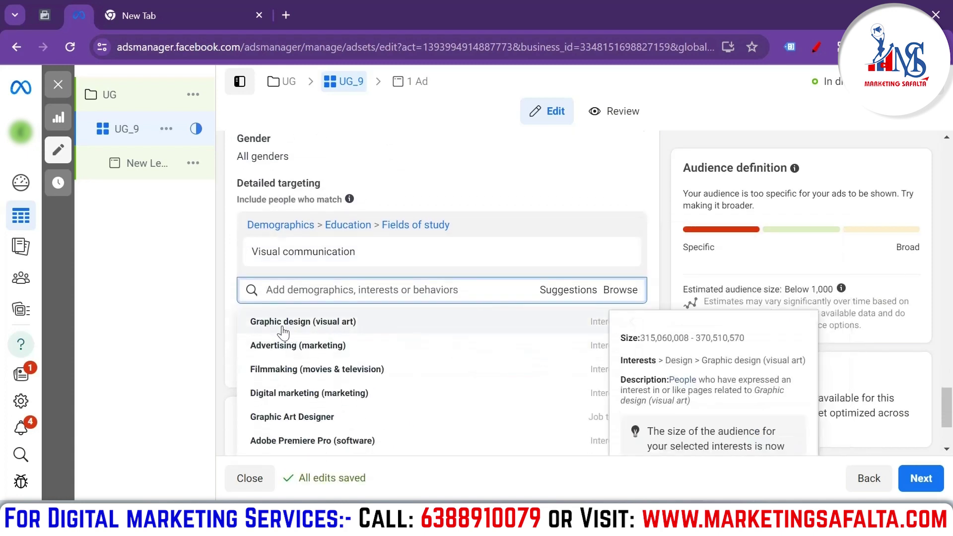
pyautogui.click(308, 330)
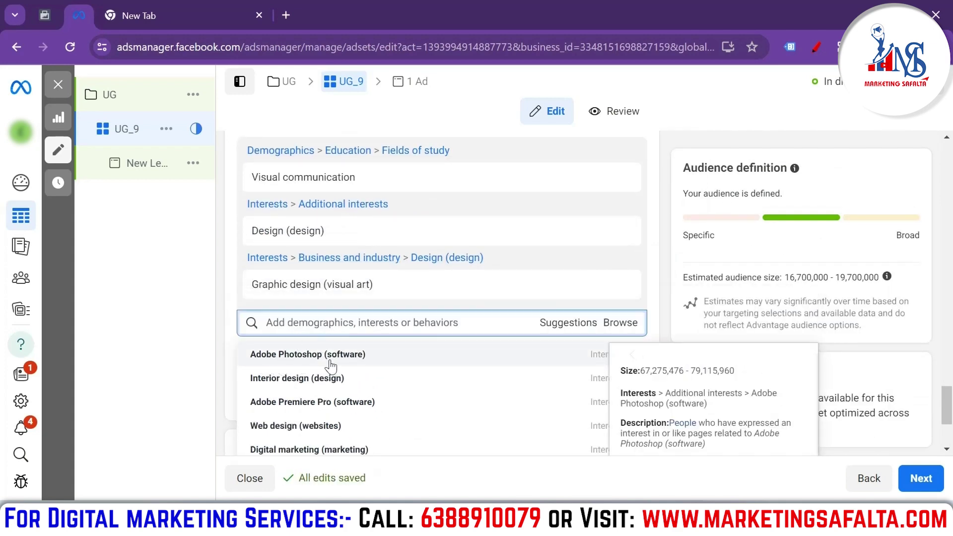
pyautogui.click(315, 363)
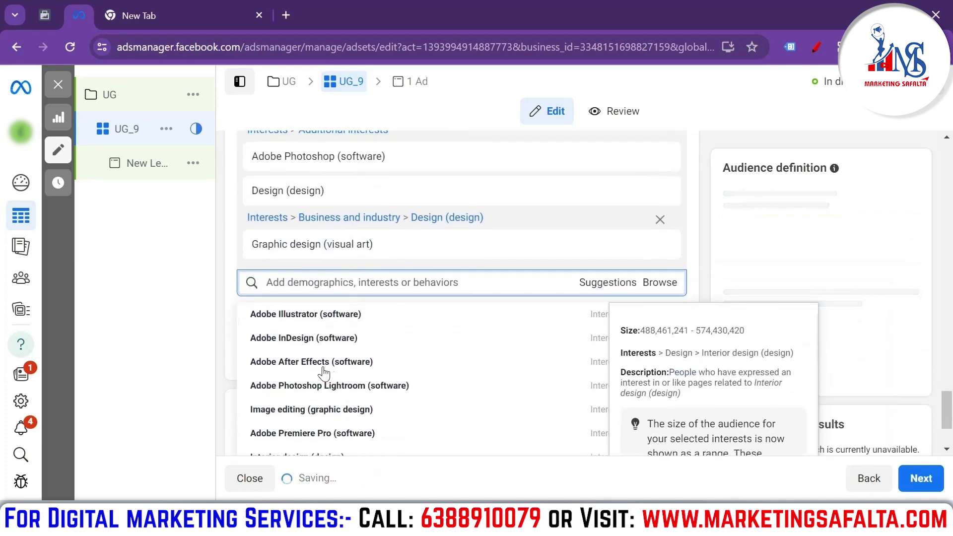